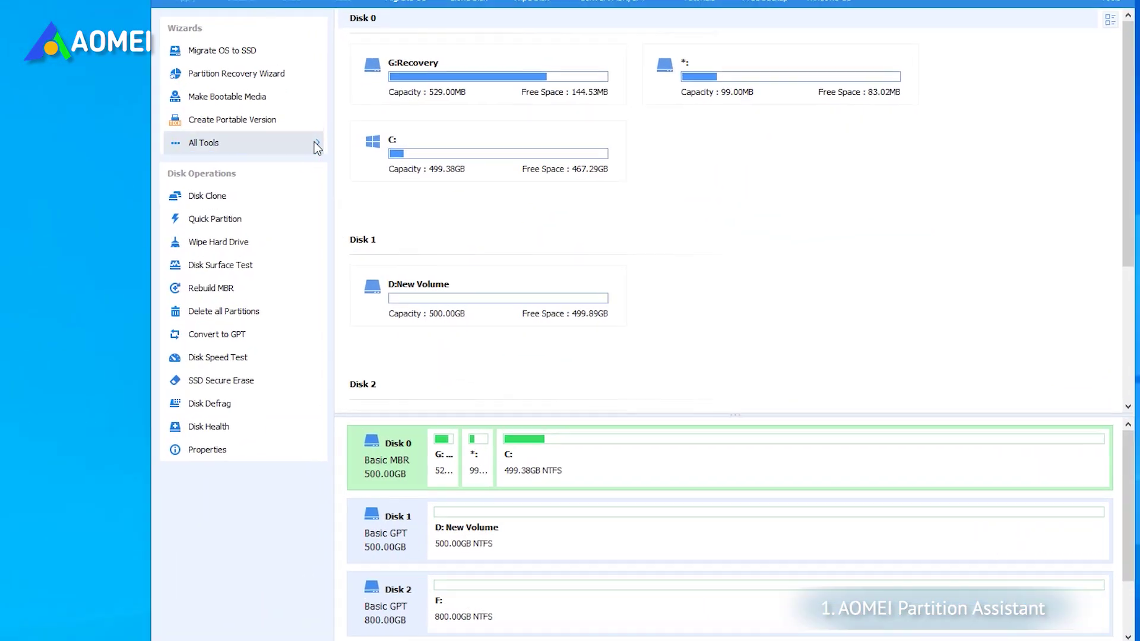
- Scan drive C for large files with the Delete Large Files tool
mouse_move(204, 143)
click(326, 226)
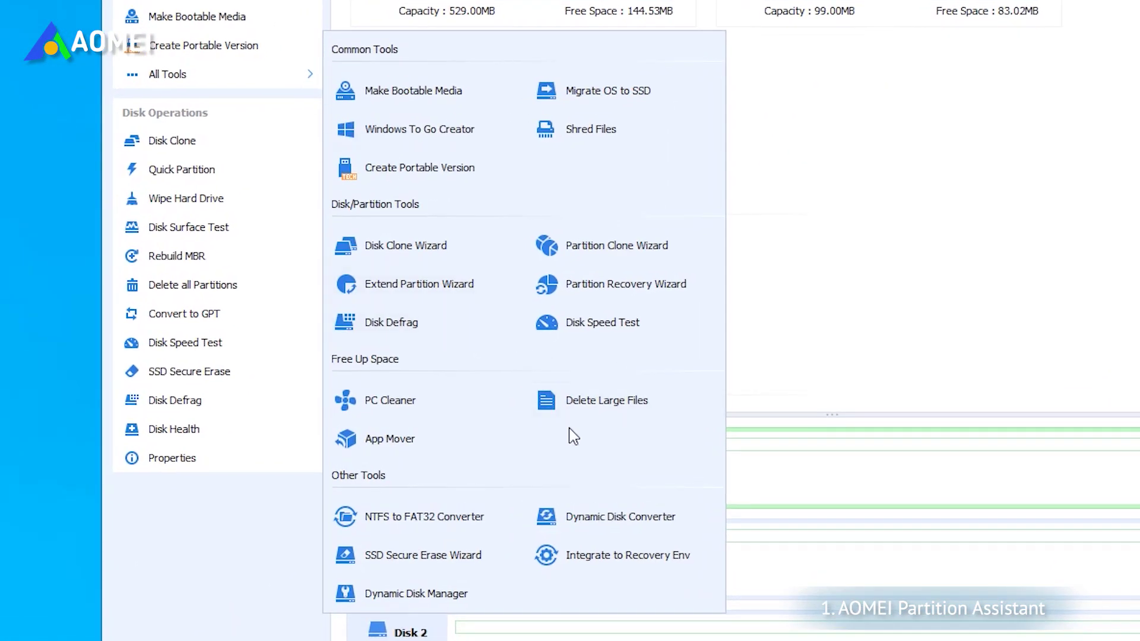
click(574, 405)
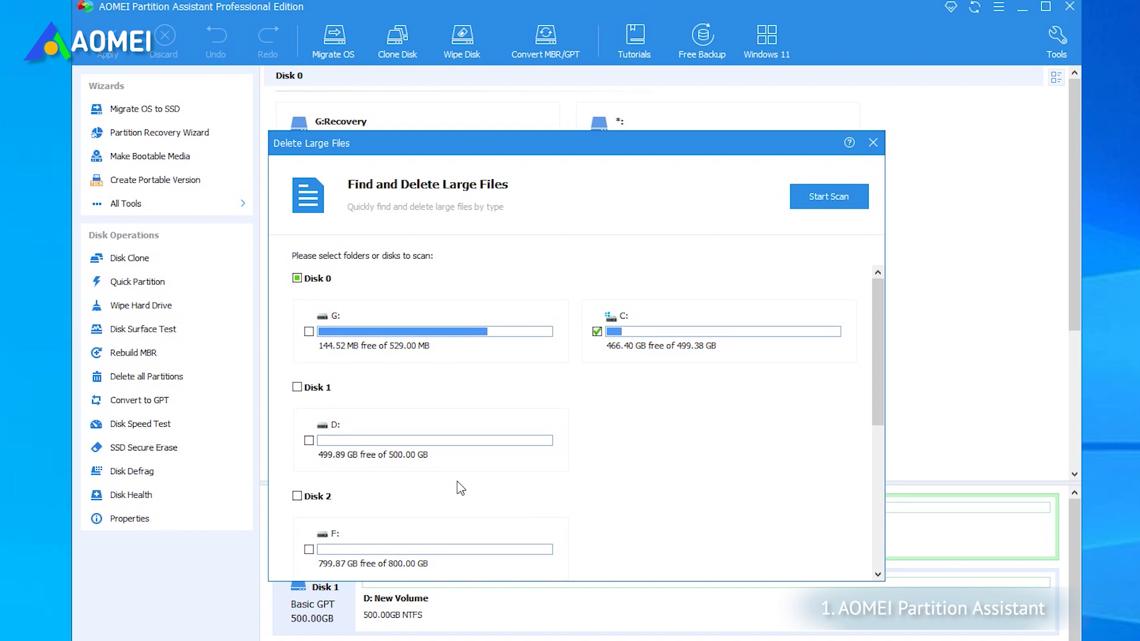
click(828, 196)
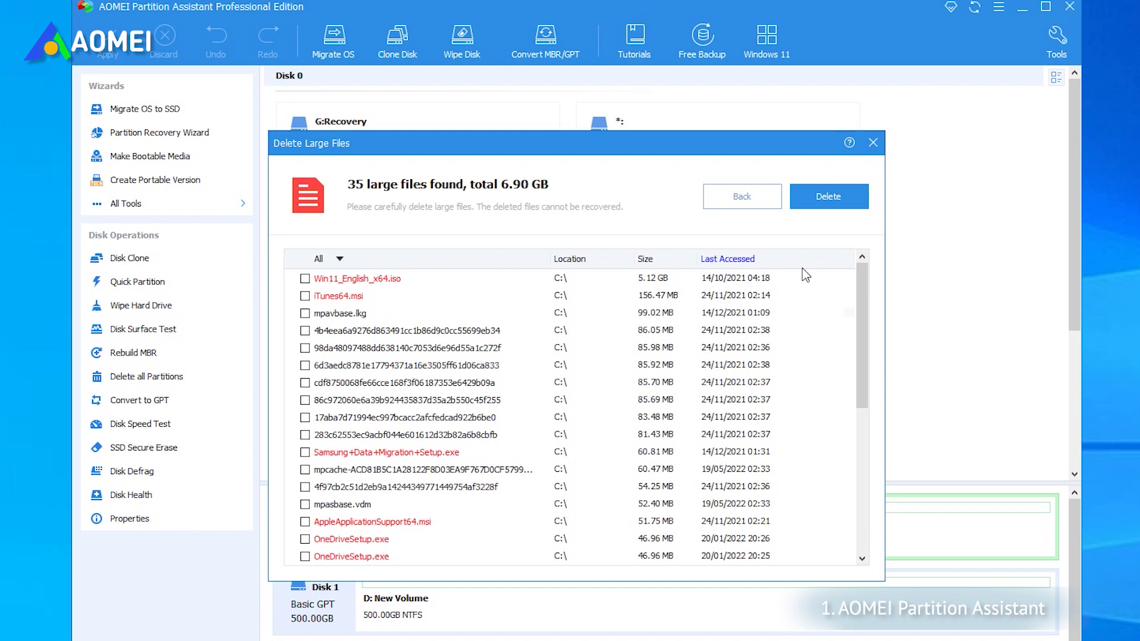
- Permanently delete four large files, including Win11_English_x64.iso and iTunes64.msi, and acknowledge the locked-file note
click(536, 330)
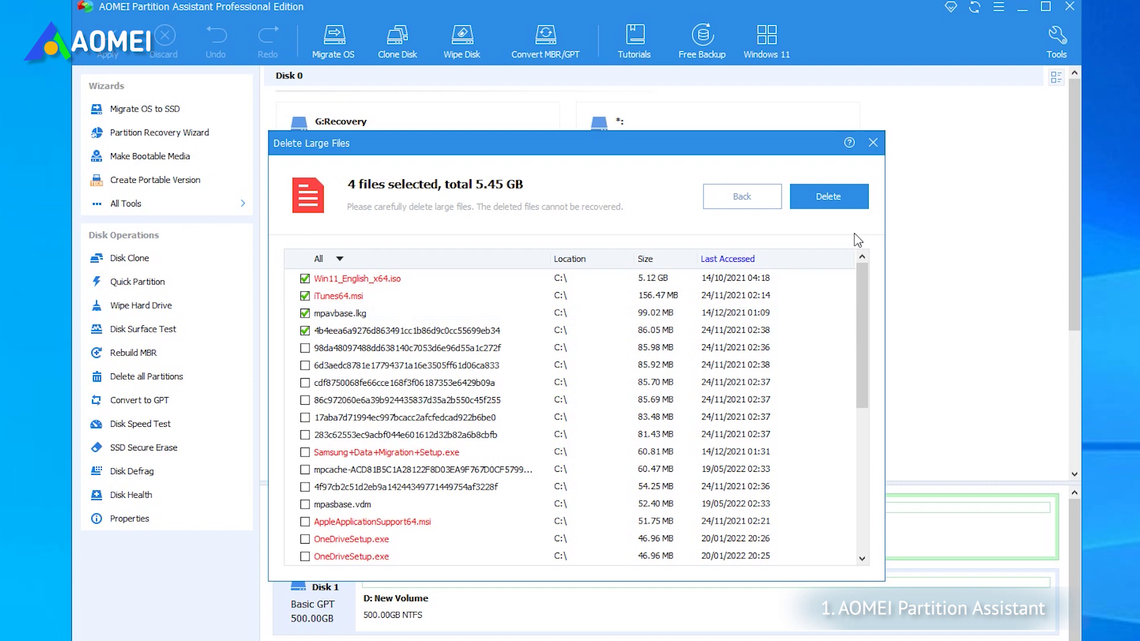
click(829, 196)
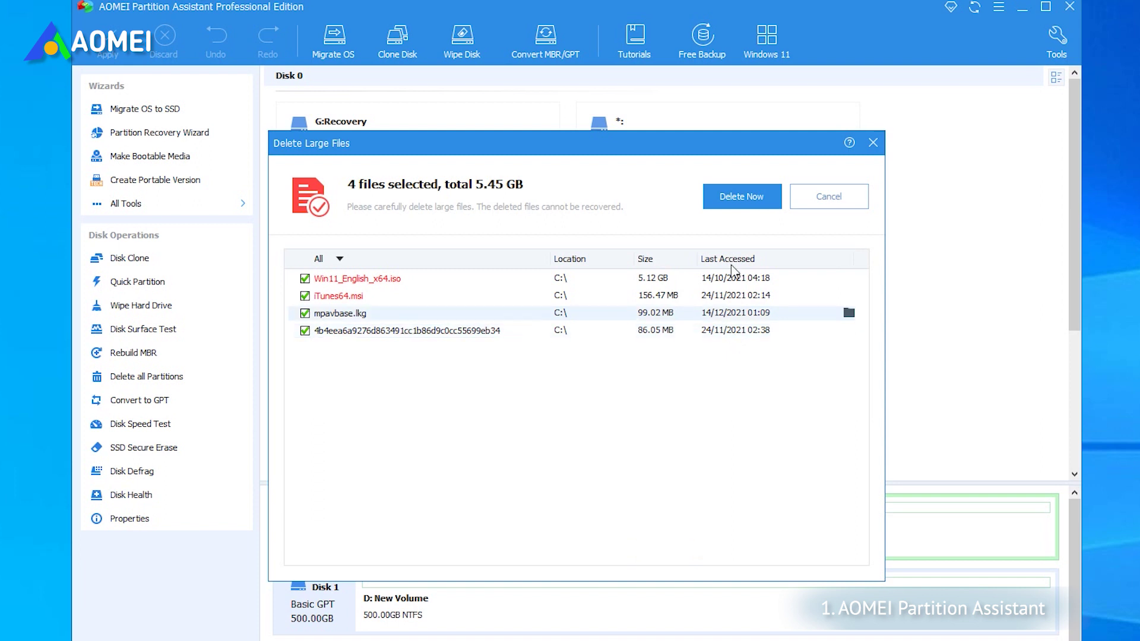
click(739, 195)
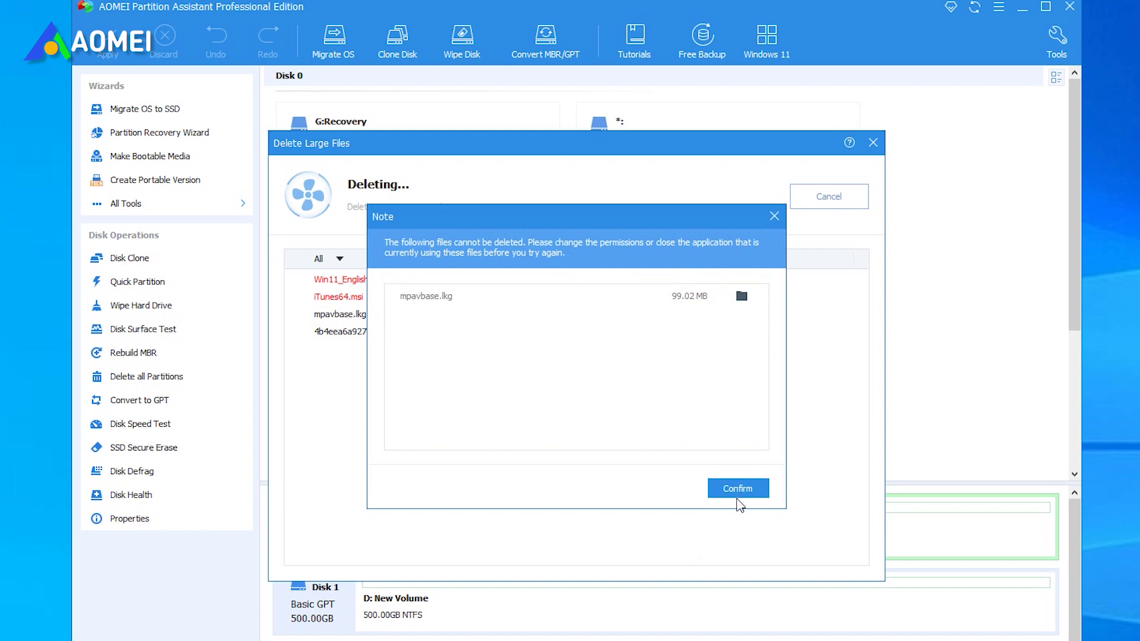
click(738, 488)
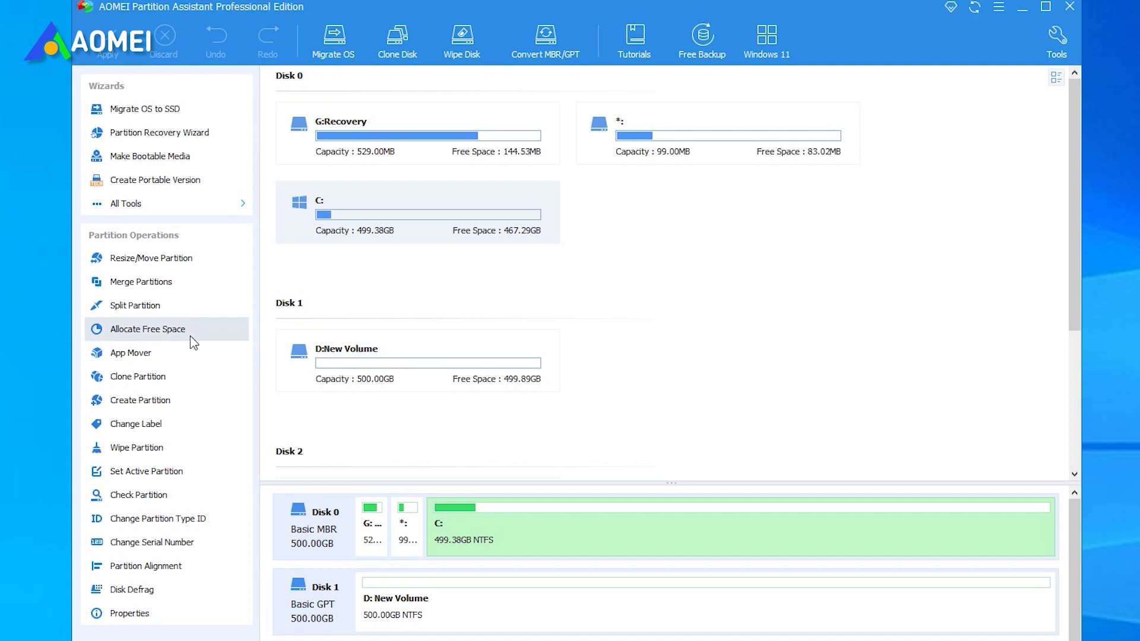
click(190, 330)
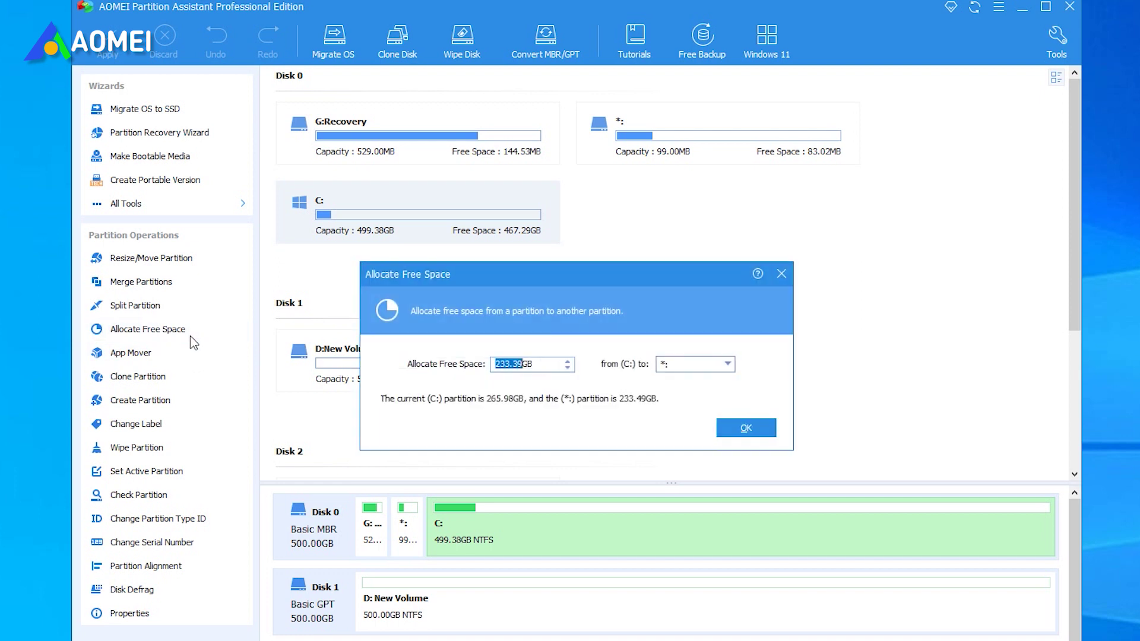
click(782, 273)
click(140, 355)
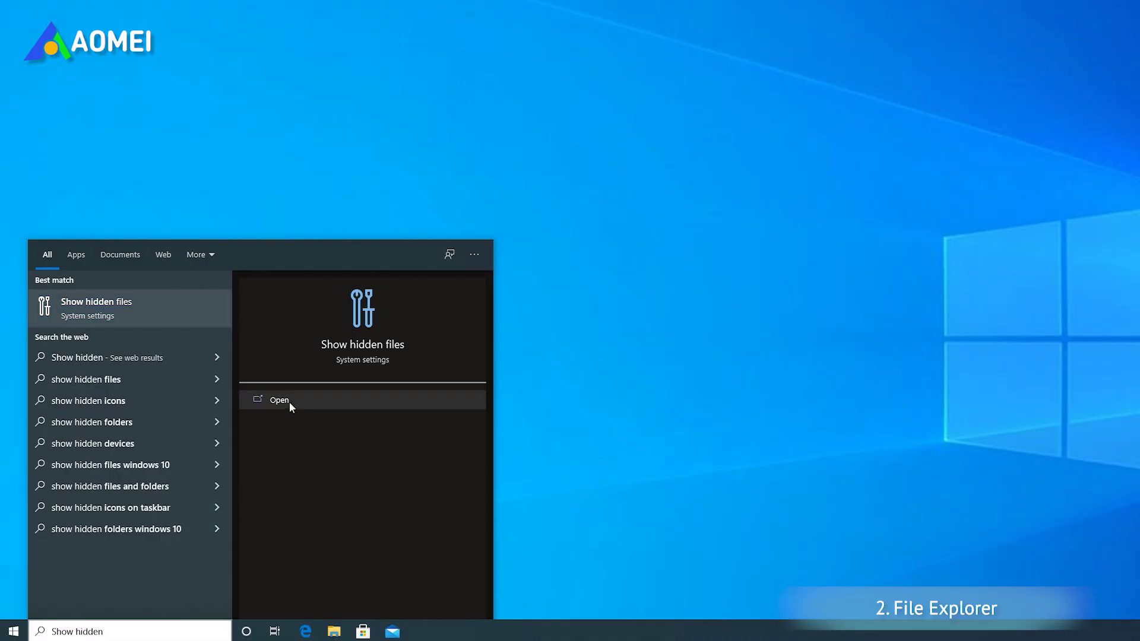
- Turn on 'Show hidden files, folders, and drives' in Folder Options
click(289, 402)
click(481, 425)
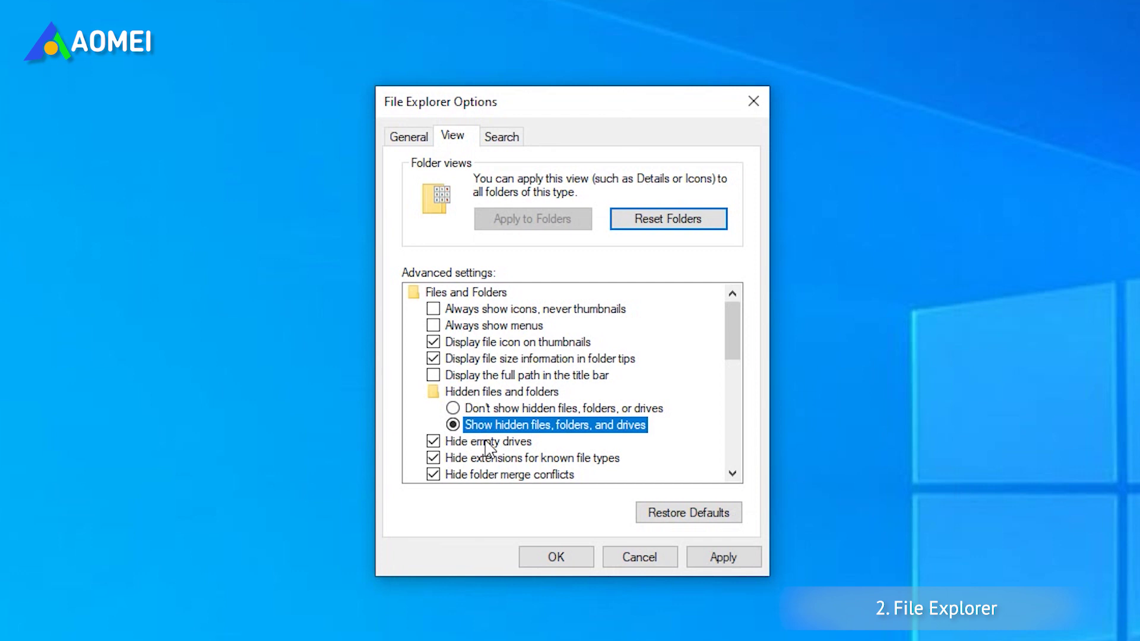
click(556, 557)
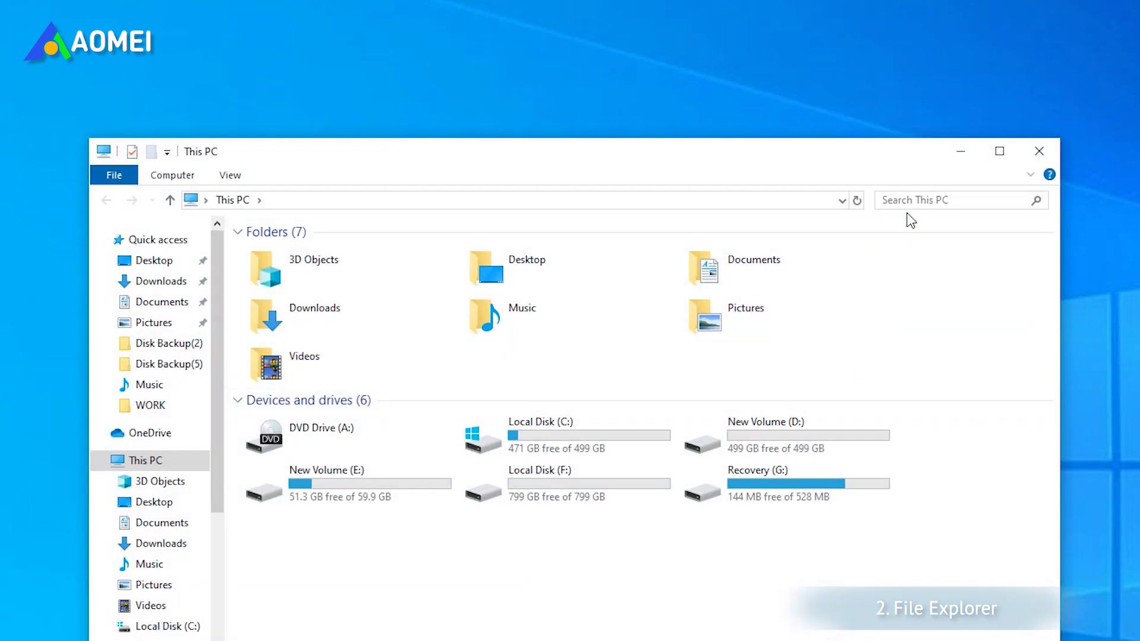
- Search This PC for files matching size:>8GB
click(912, 200)
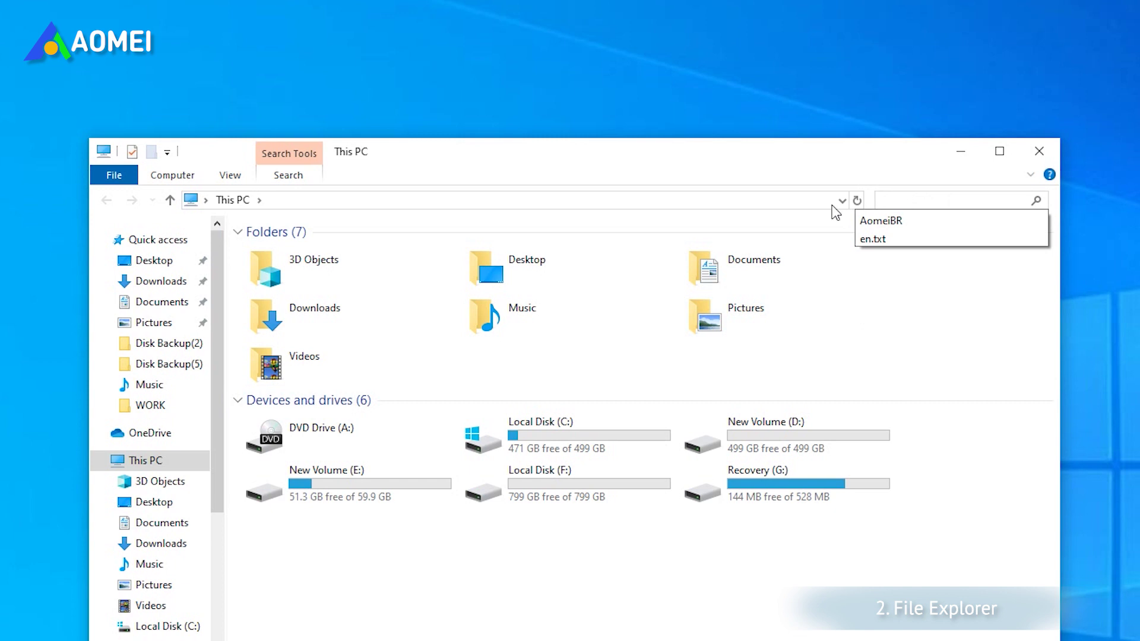
click(292, 175)
click(328, 219)
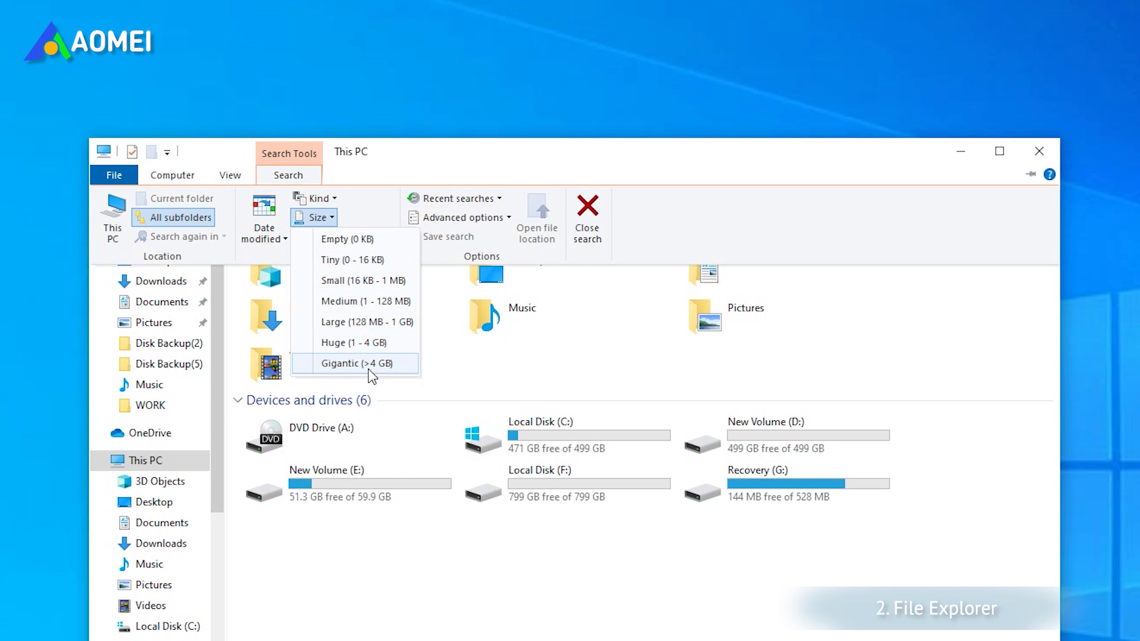
click(317, 218)
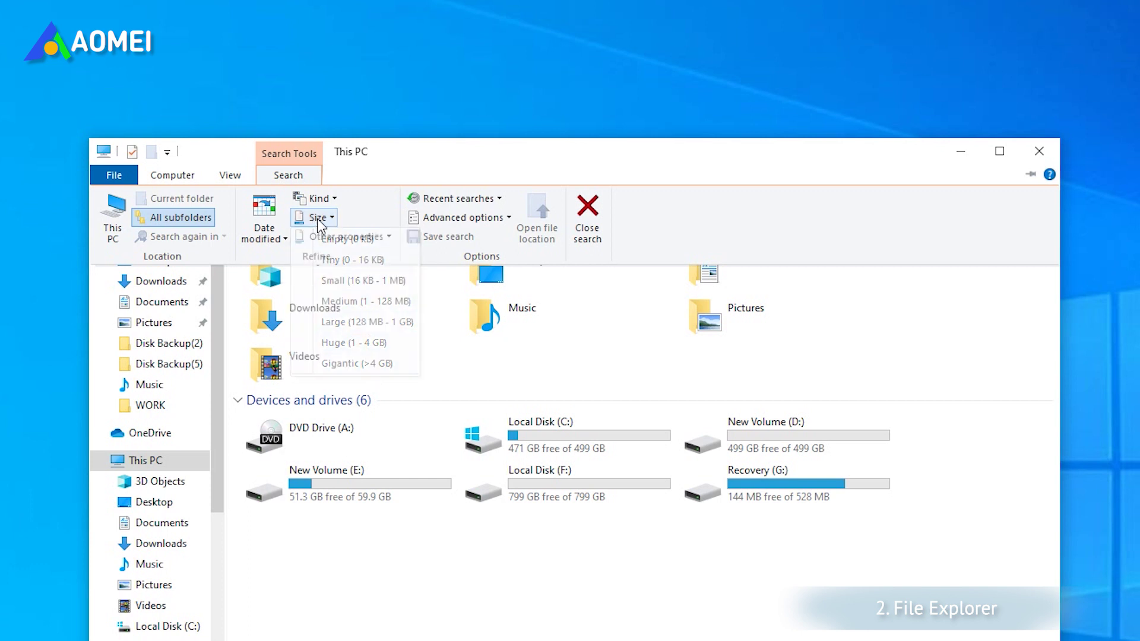
click(894, 198)
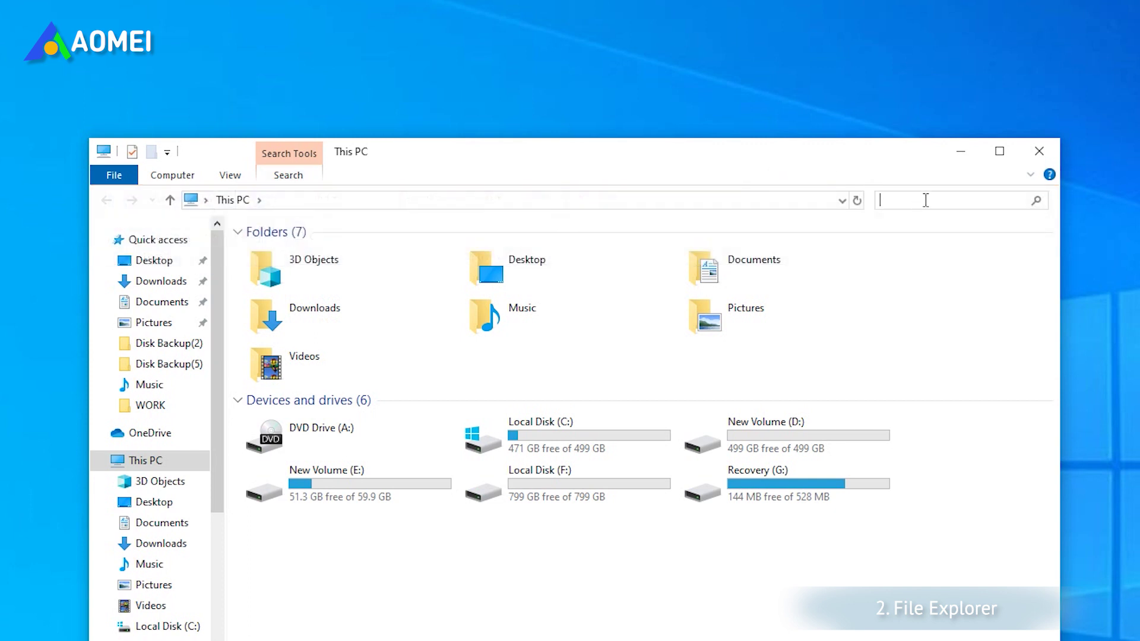
text(size:>XGB)
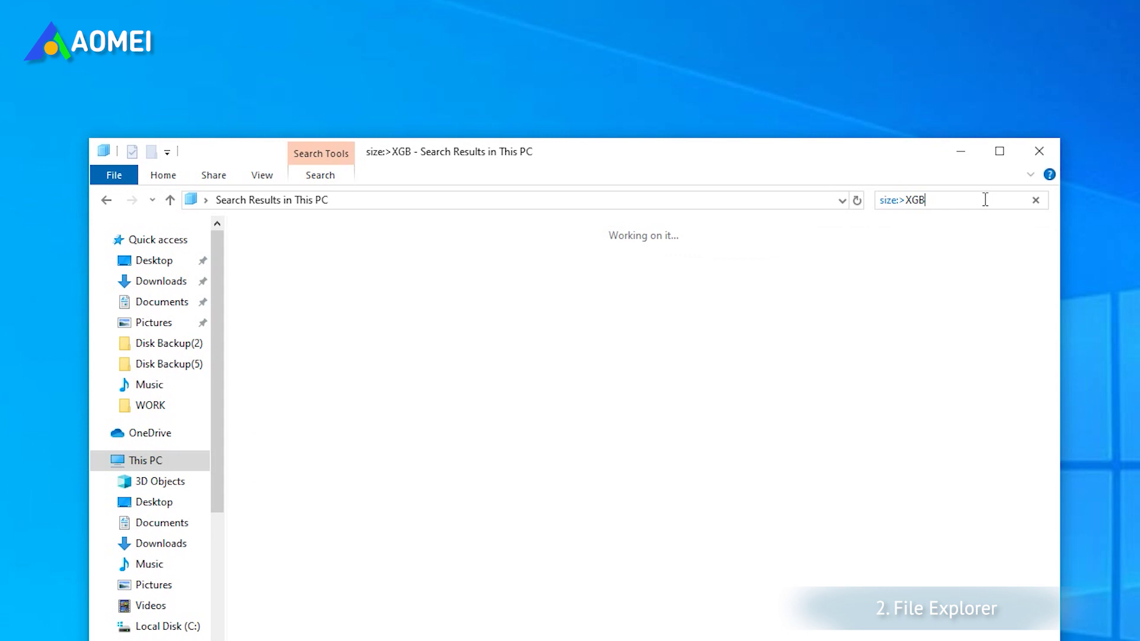
key(Left)
key(Left)
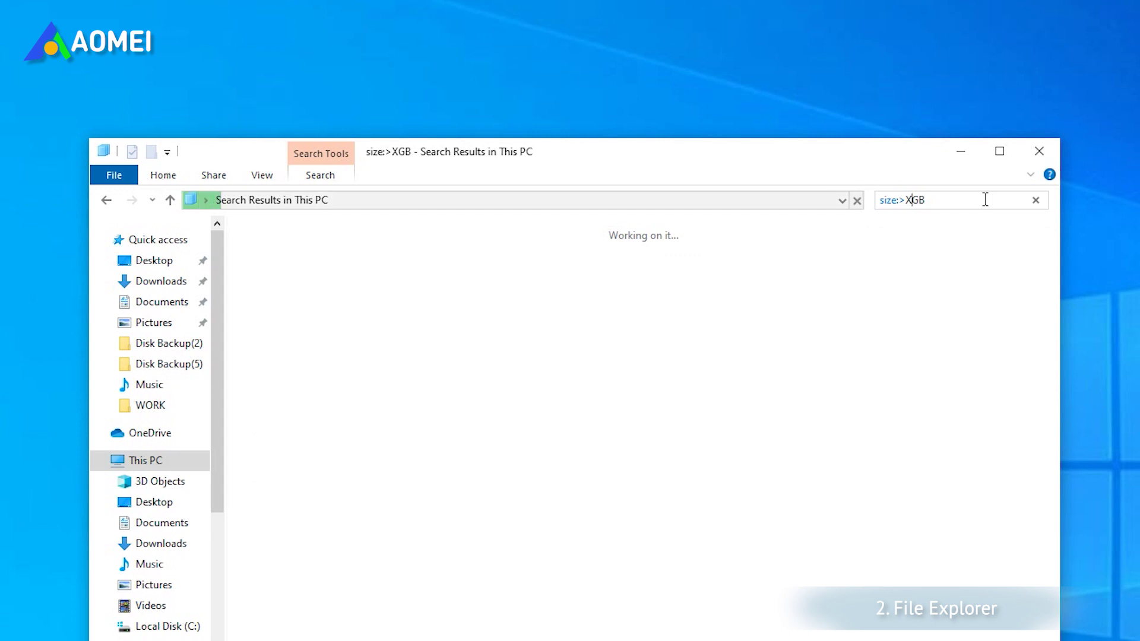
key(BackSpace)
text(8)
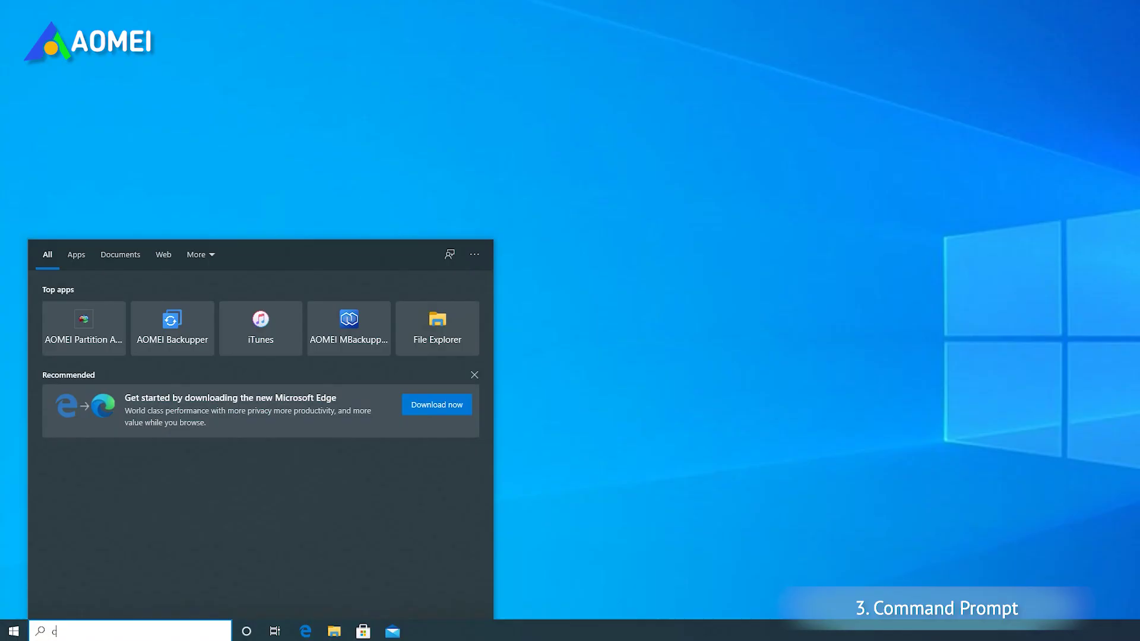
text(cmd)
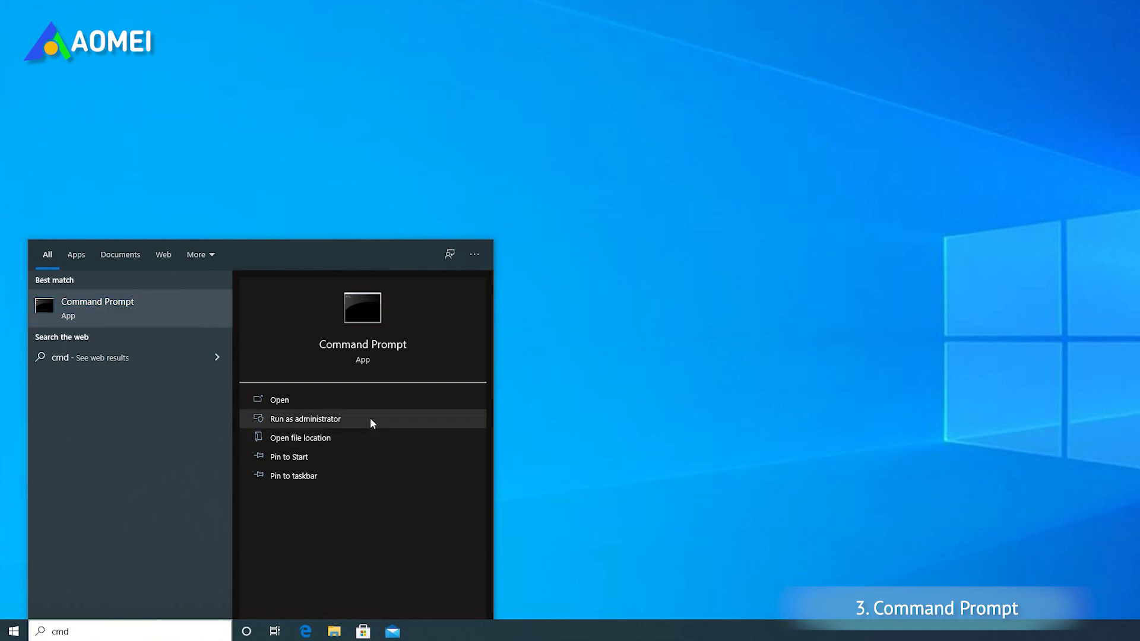
- Run FORFILES in an elevated Command Prompt to write C: files over 1048576 bytes to largefiles.txt, then open it
click(369, 418)
text(cd C:\)
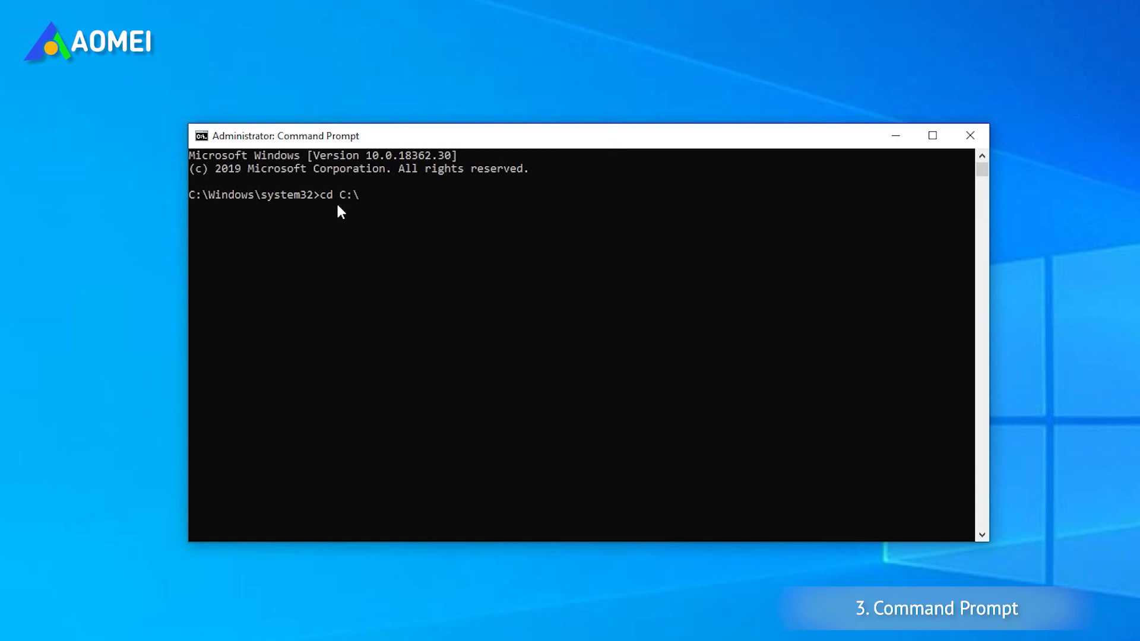
text(FORFILES /S /M * /C "cmd /c if @fsize GTR 1048576 echo @path > largefiles.txt")
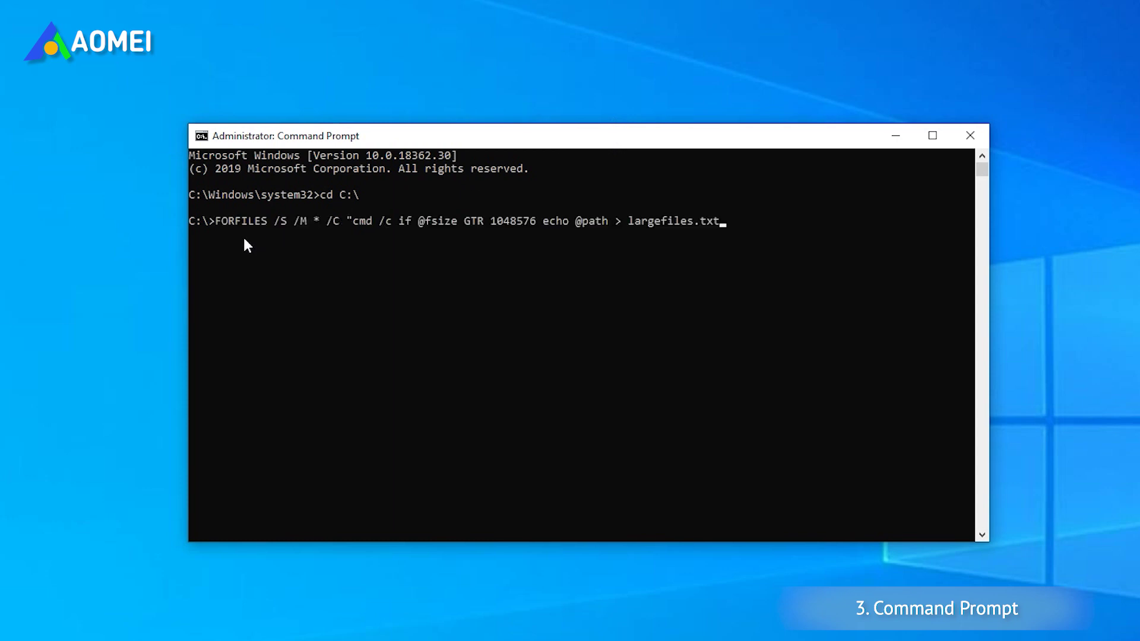
key(Return)
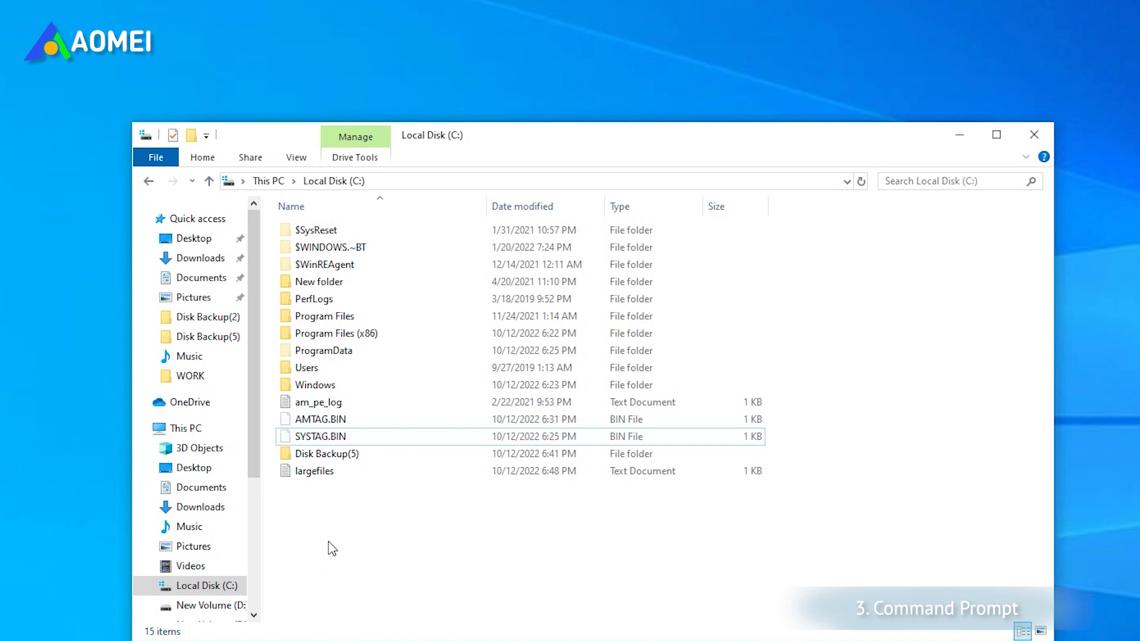
double_click(315, 471)
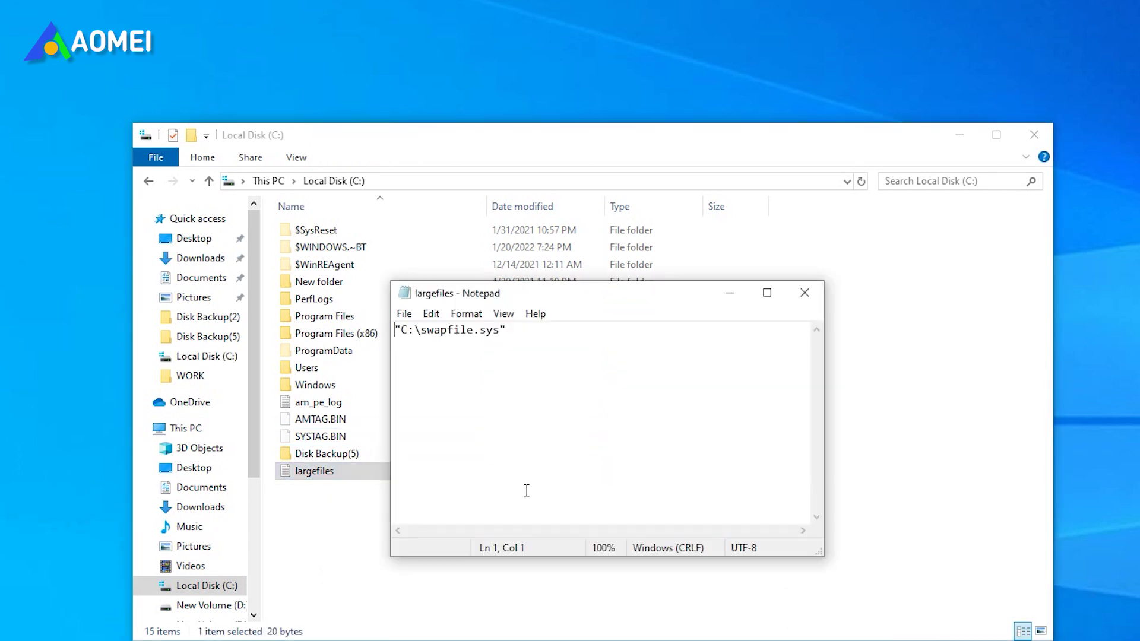